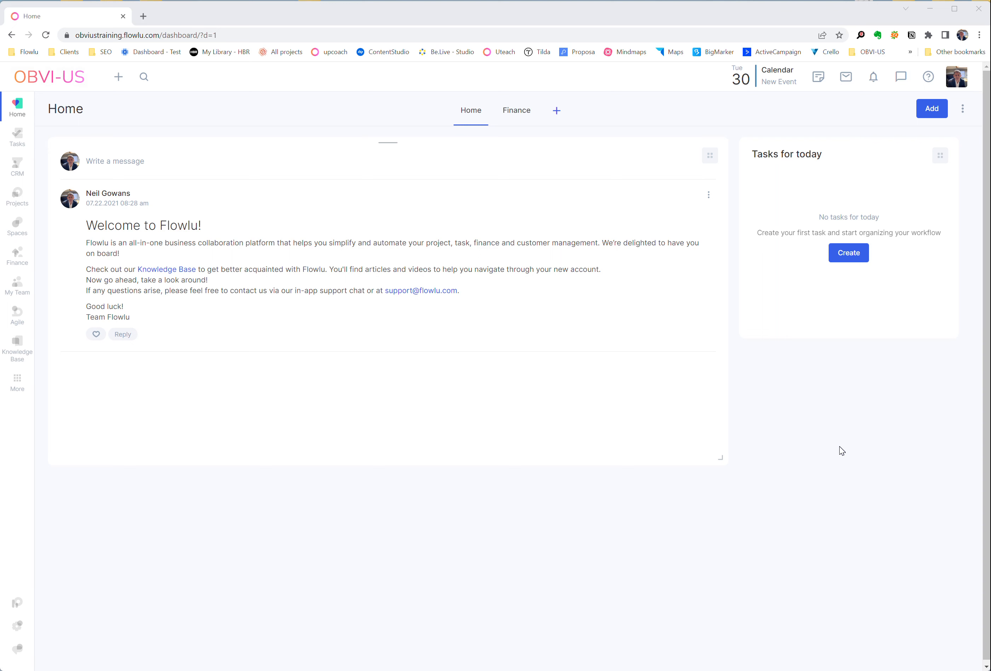
- Open the custom fields for Opportunities in the portal settings
click(14, 627)
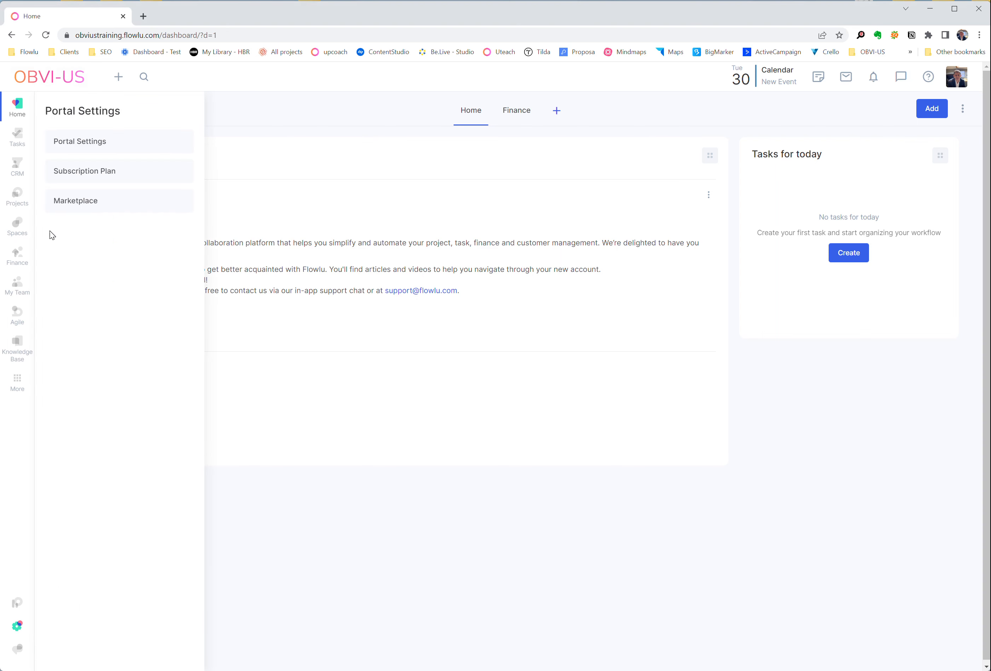
click(90, 141)
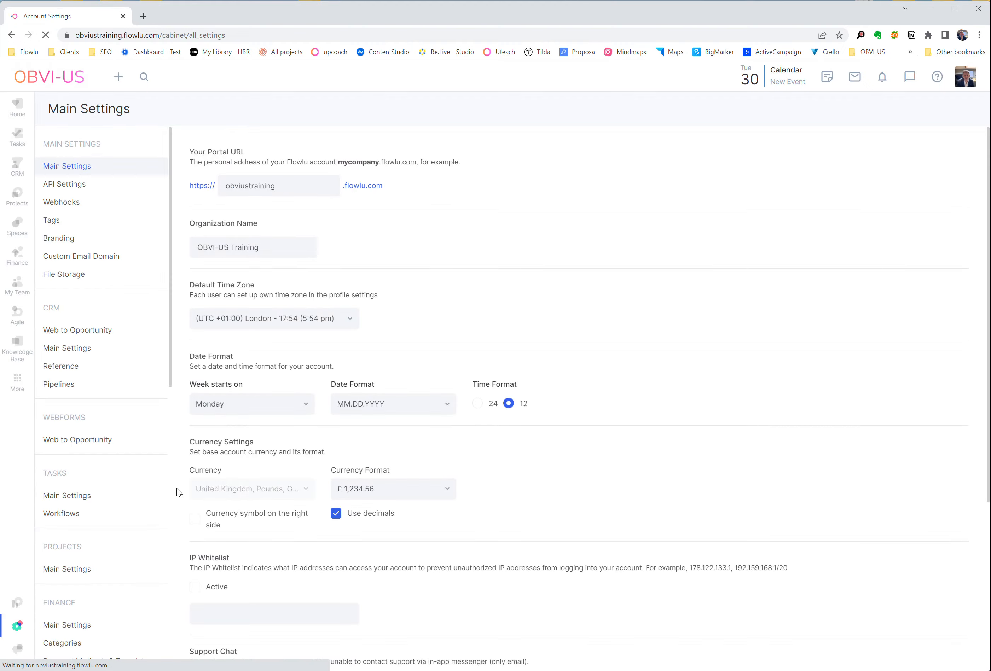
scroll(104, 492, down, 10)
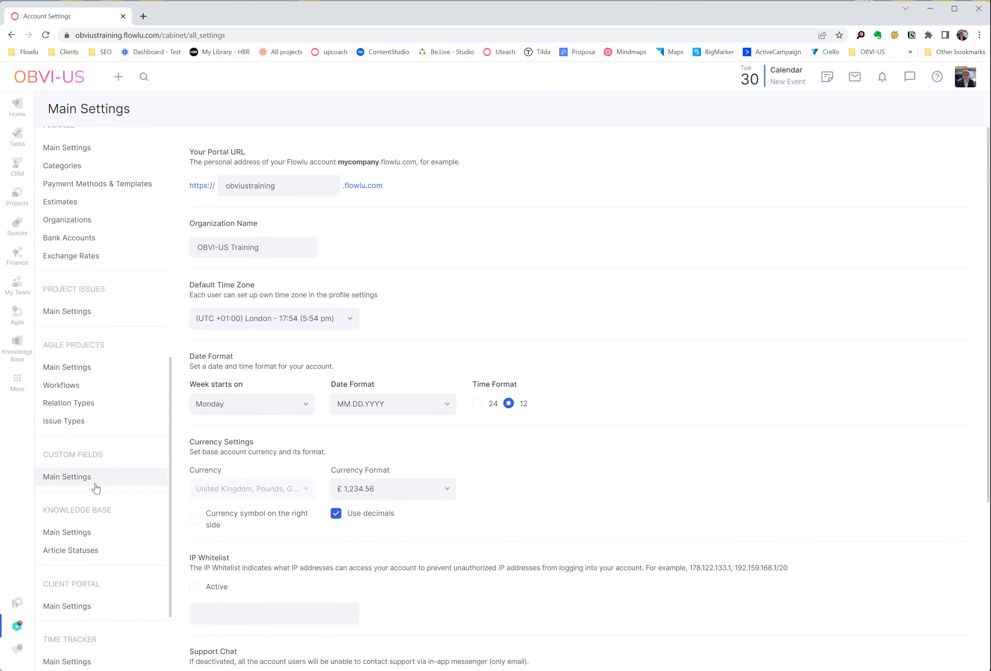
click(95, 533)
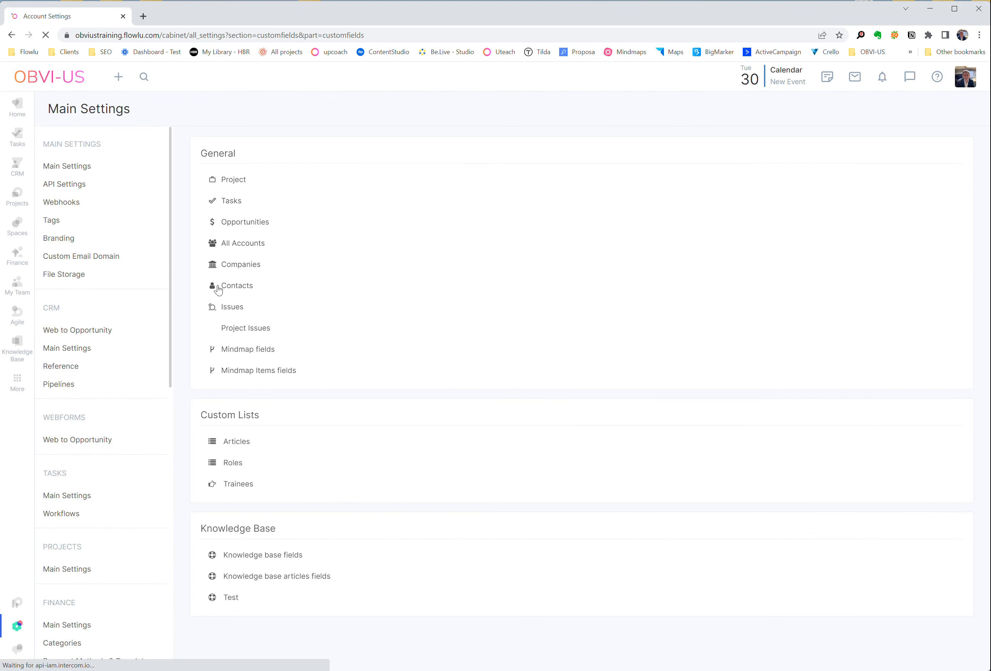
click(253, 226)
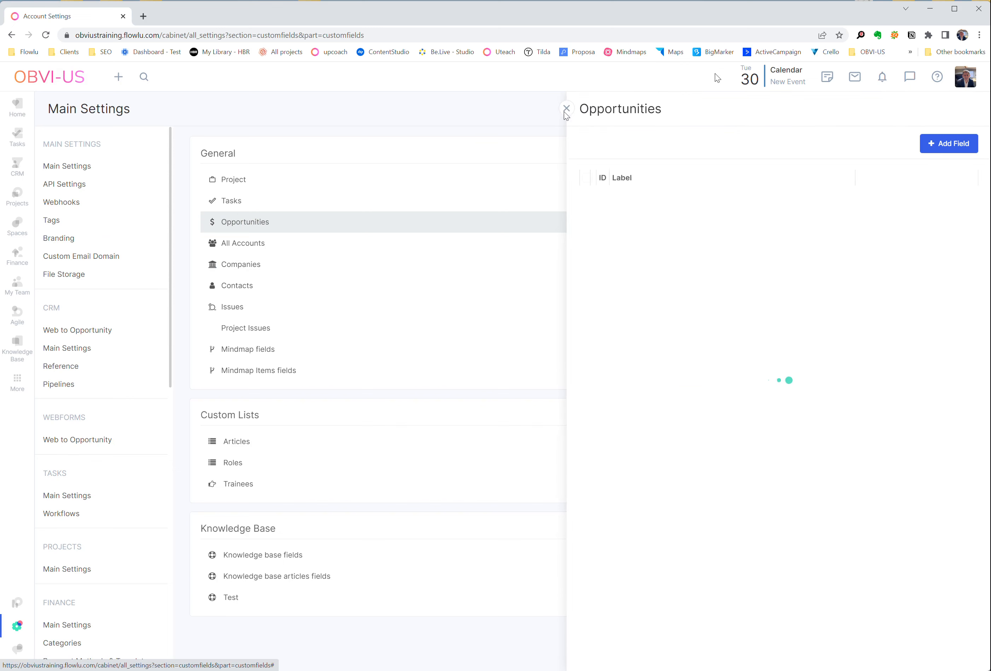
- Add a custom field labelled "Colour" to Opportunities, with the field type Text Field
click(934, 143)
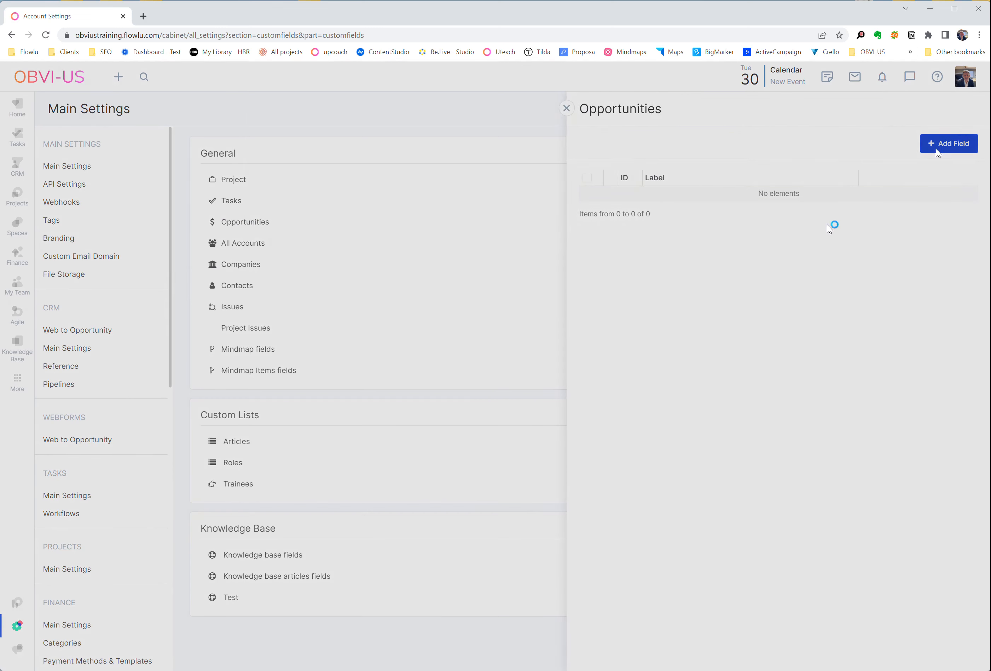
click(446, 142)
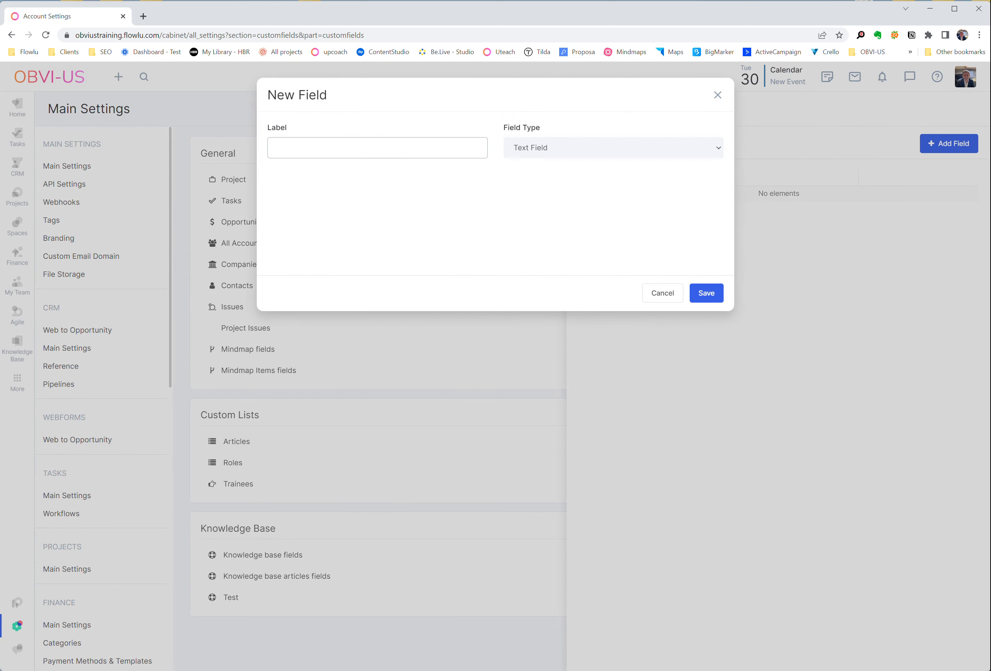
text(Colour)
click(562, 155)
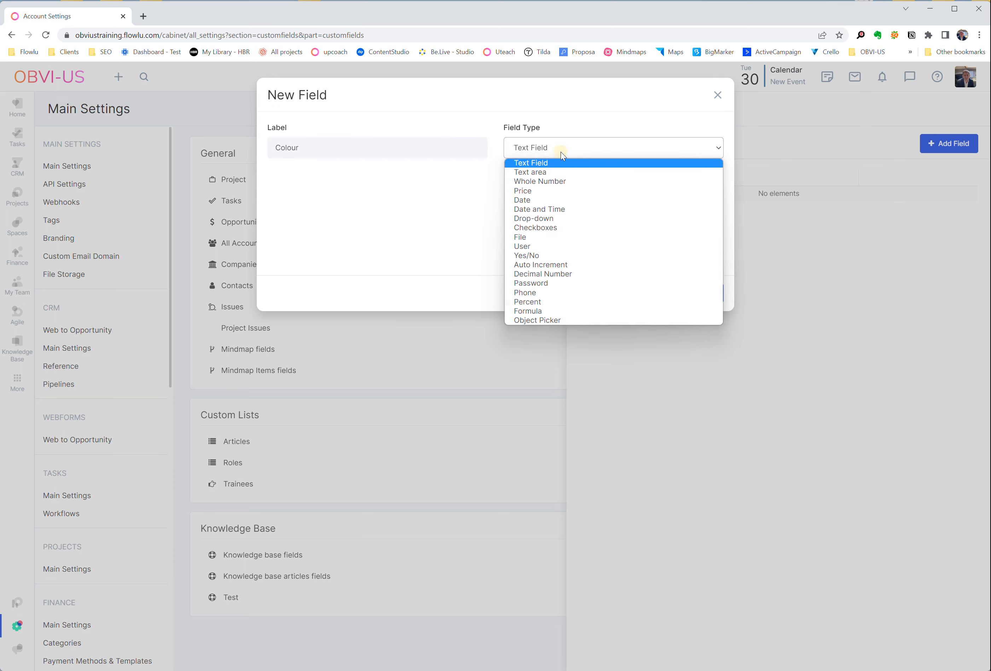
click(479, 255)
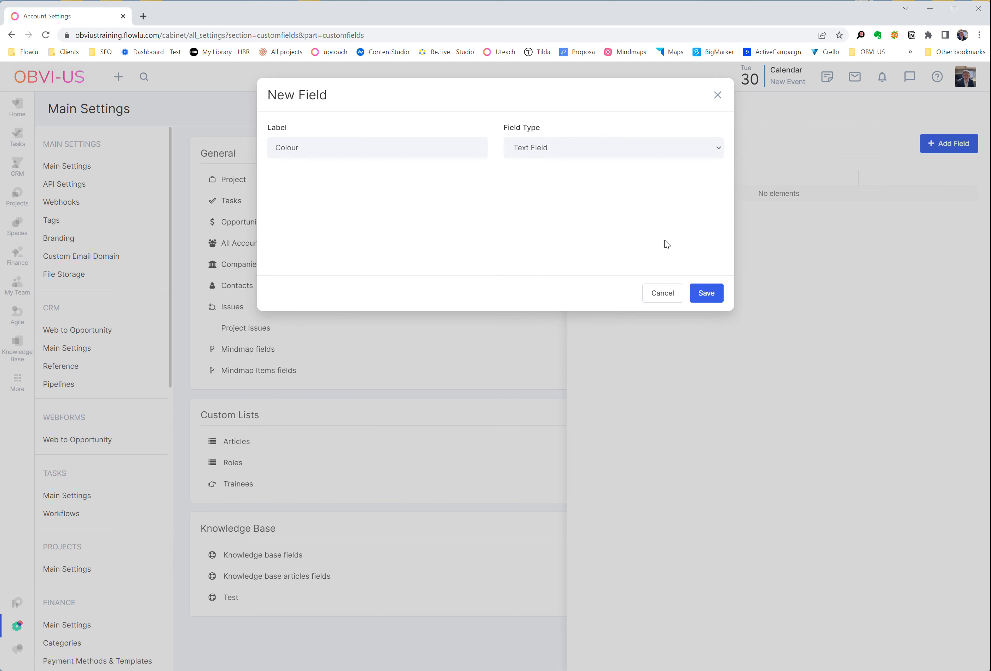
click(707, 303)
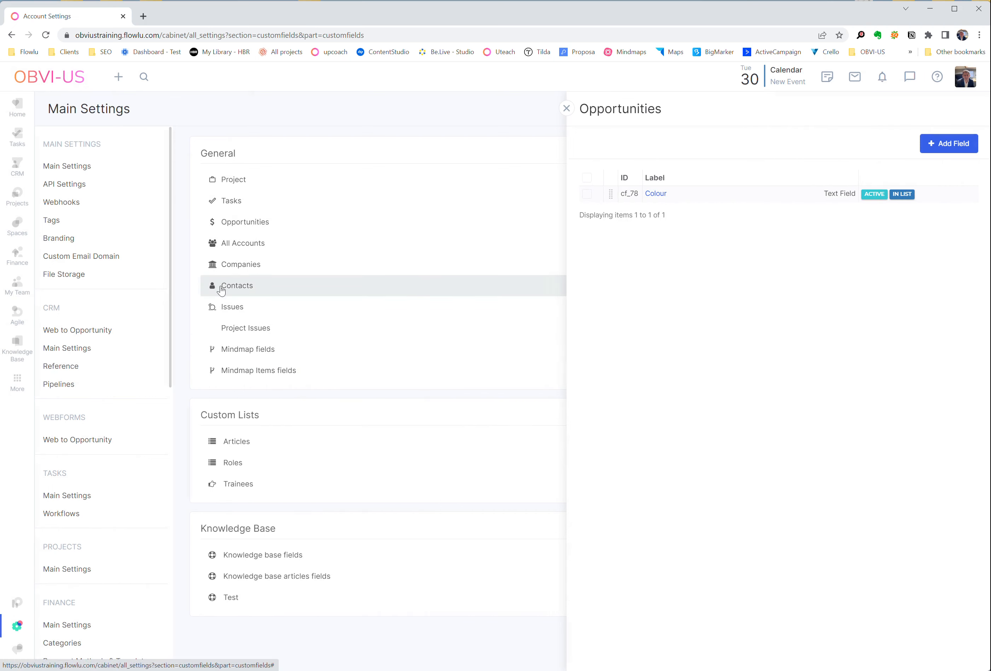
- Start a Task automation rule for the New stage of the CRM's Sales Funnel
click(17, 167)
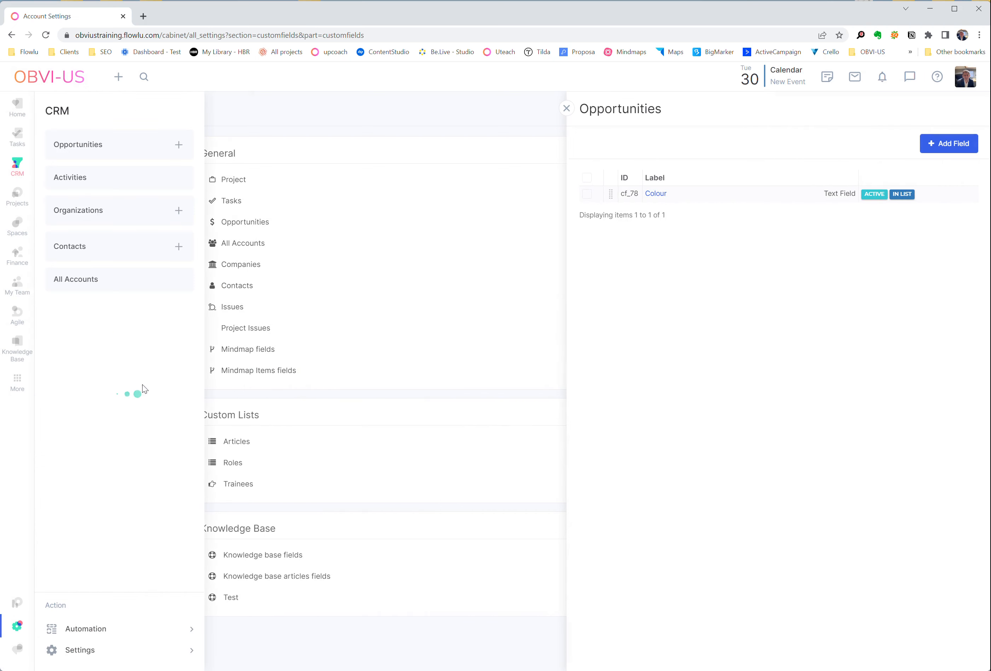
click(98, 630)
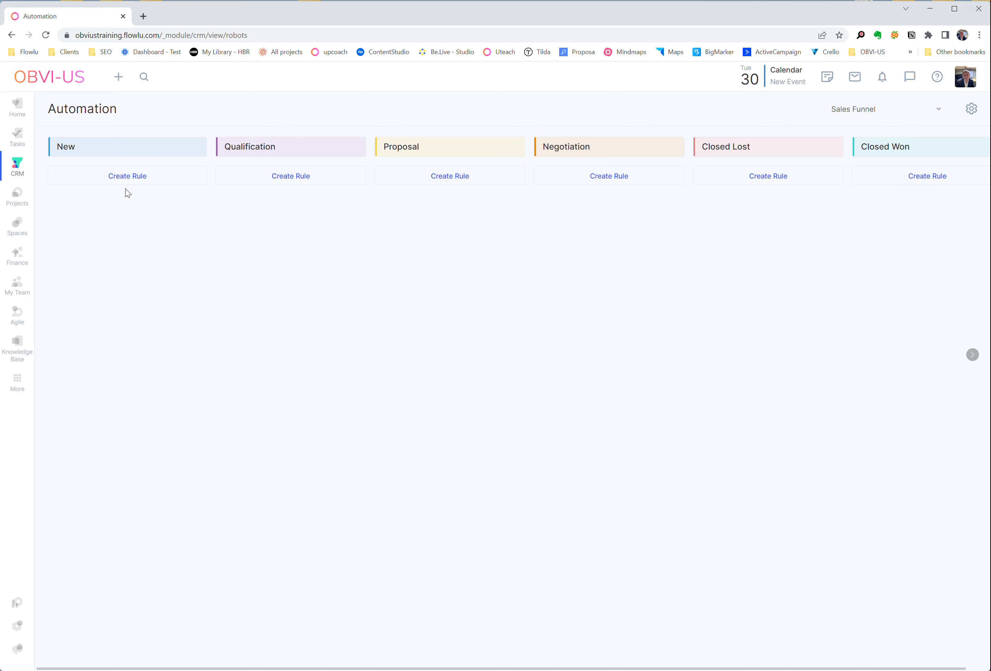
click(133, 179)
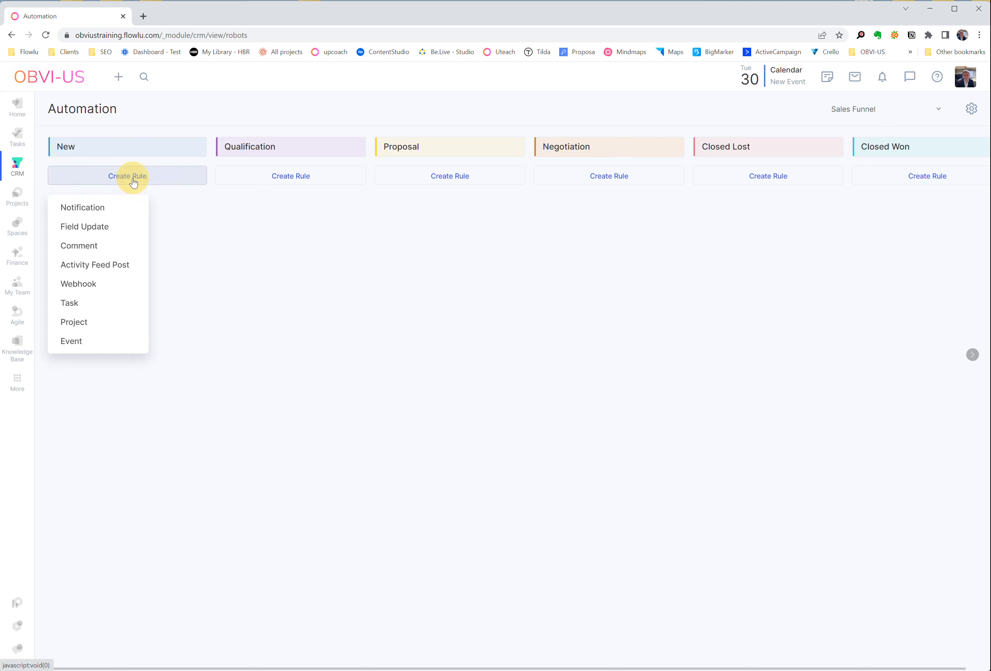
click(93, 302)
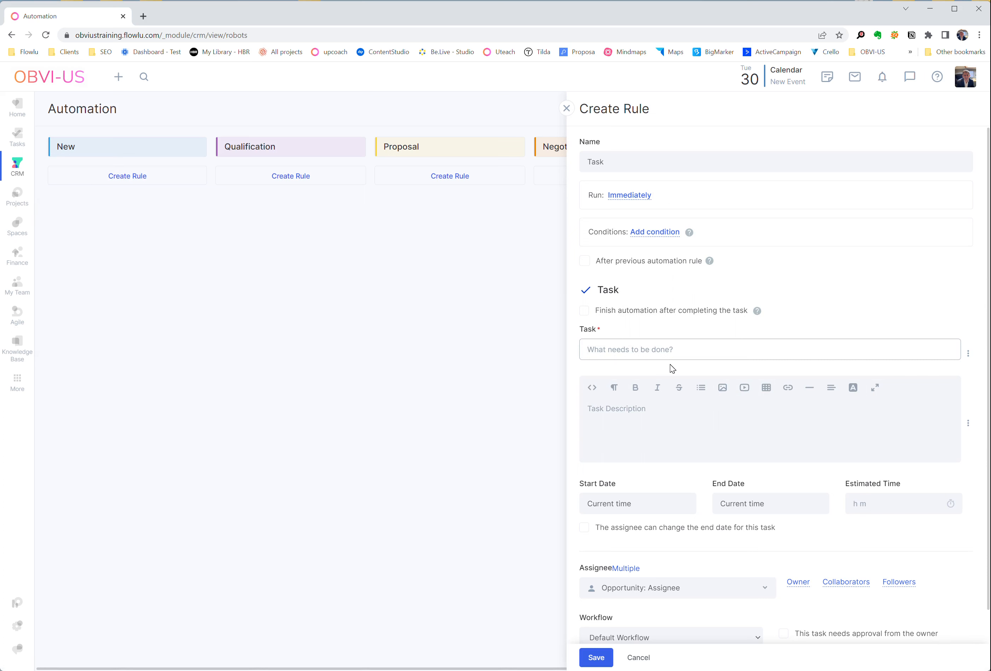
- Title the rule's task "Do this first", enable finishing automation after completing the task, and save the rule
text(T)
key(BackSpace)
text(Do this first)
click(584, 319)
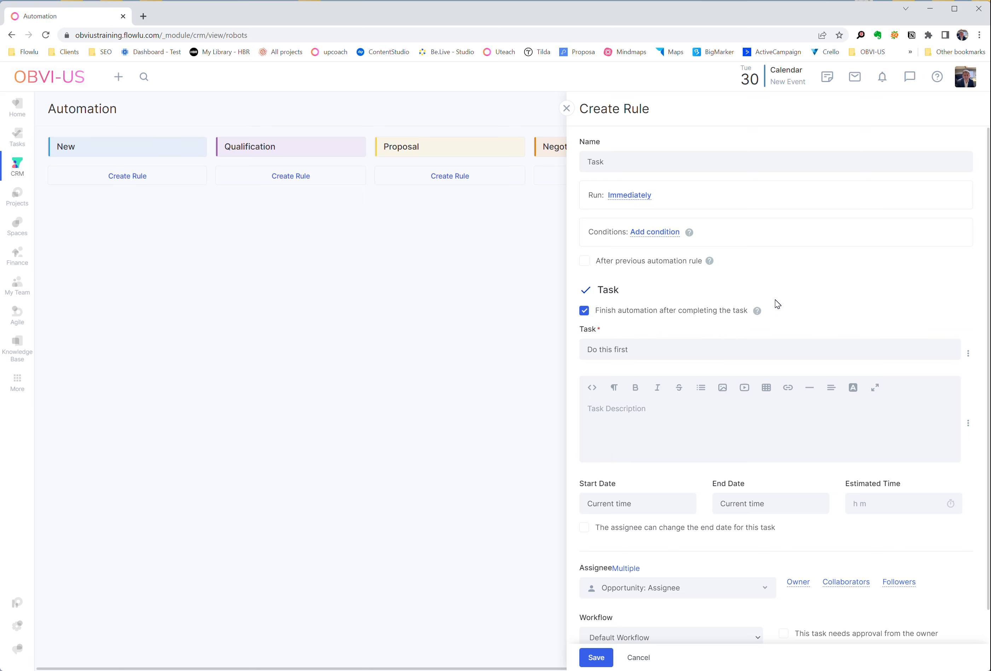
scroll(779, 317, down, 1)
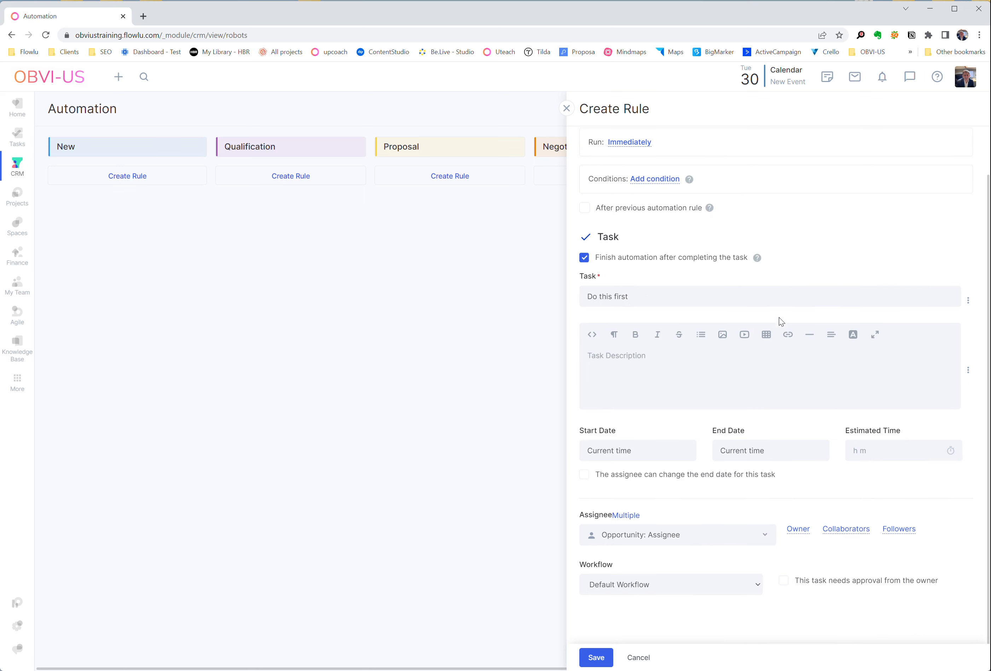
click(596, 658)
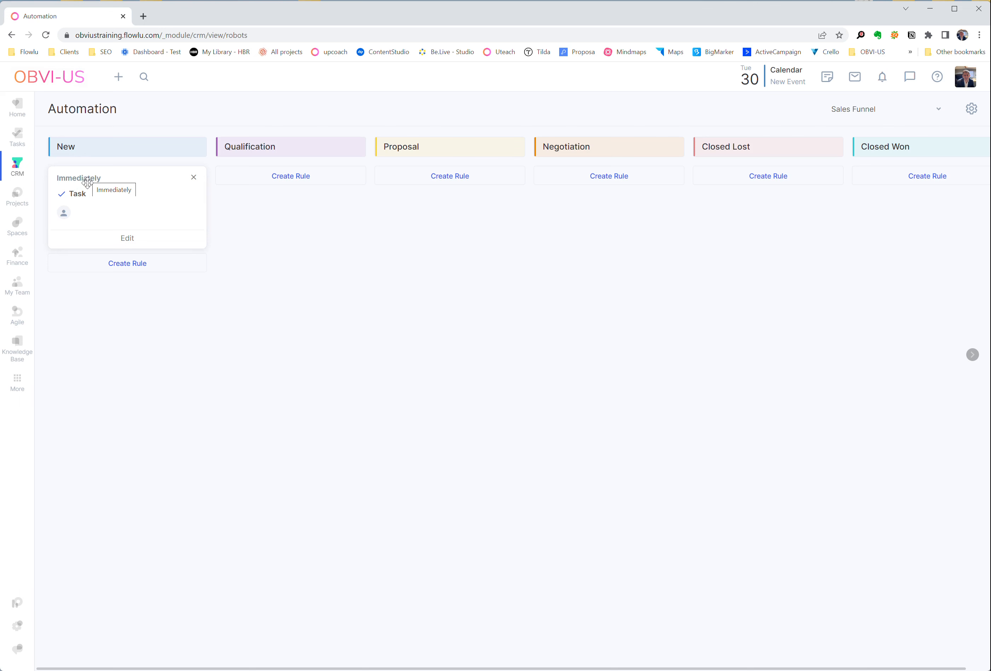
- Add a Field Update rule to the New stage that sets Colour to "Orange" after the previous automation rule
click(137, 266)
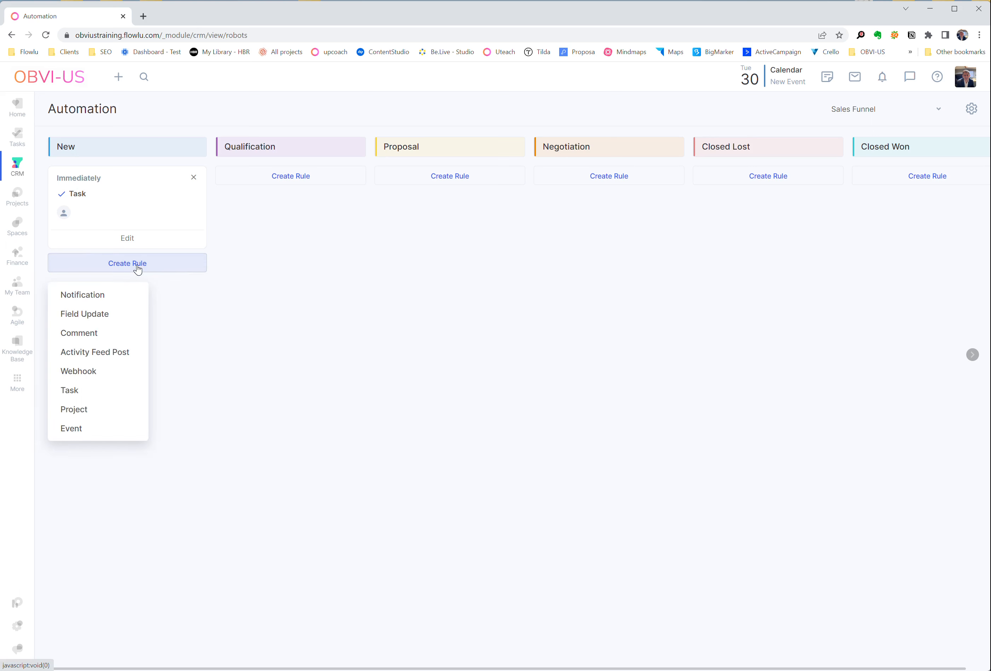
click(110, 314)
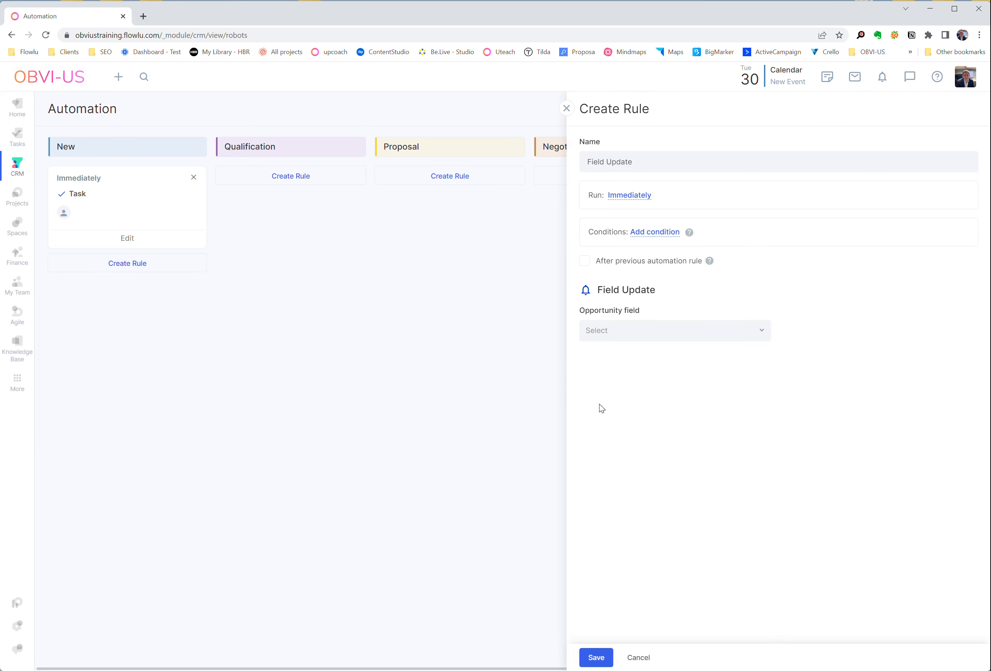
click(728, 334)
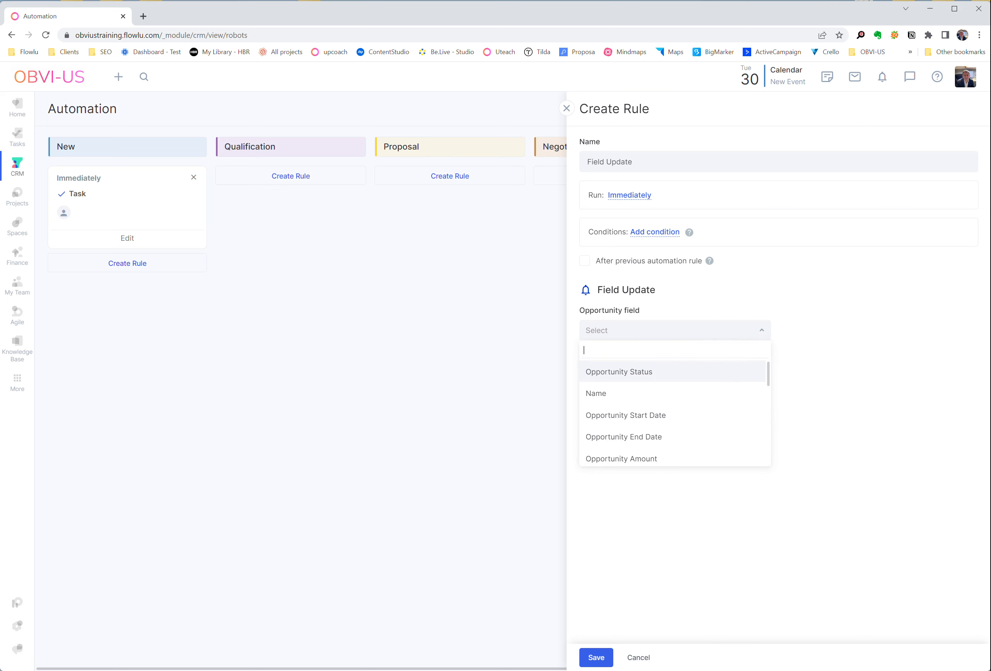
scroll(698, 414, down, 10)
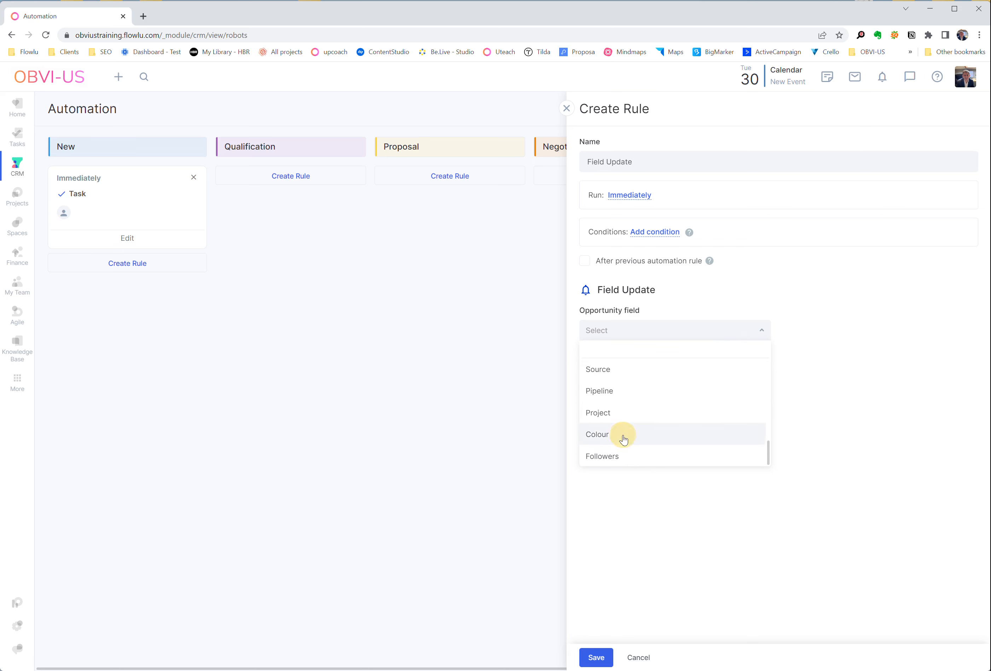
click(623, 440)
click(819, 330)
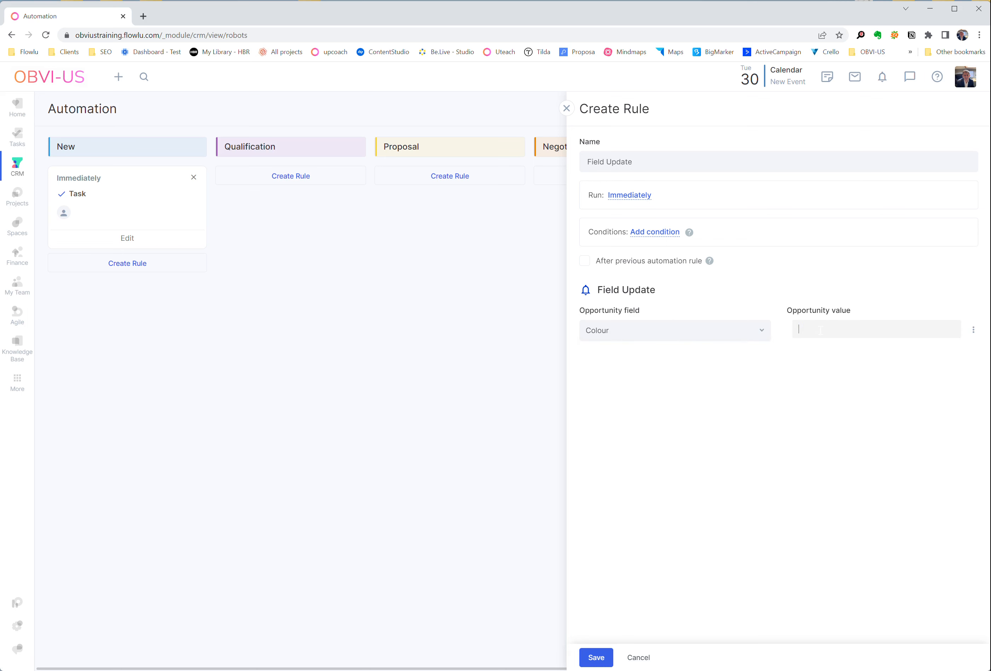
text(Orange)
click(585, 261)
click(595, 658)
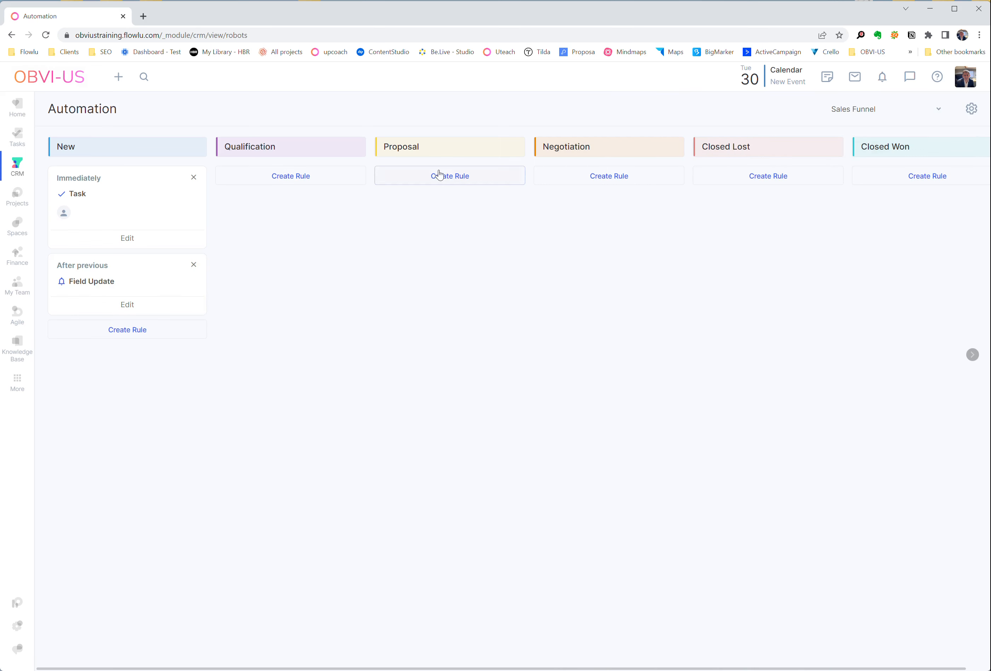
click(128, 180)
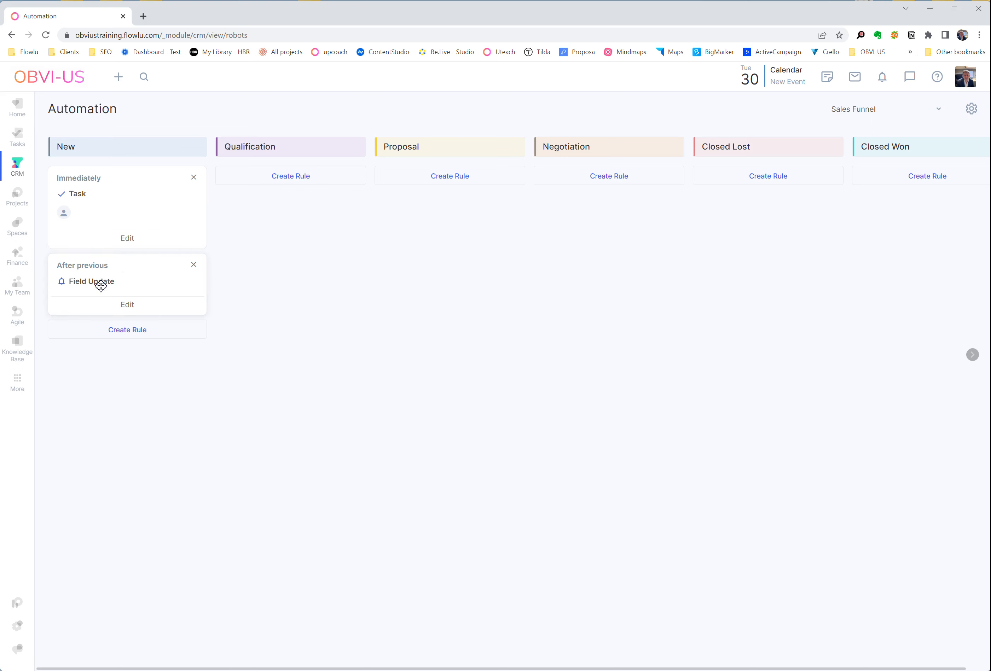
- Quick-add an opportunity titled "Test opp" to the New stage of the CRM opportunities board
mouse_move(14, 171)
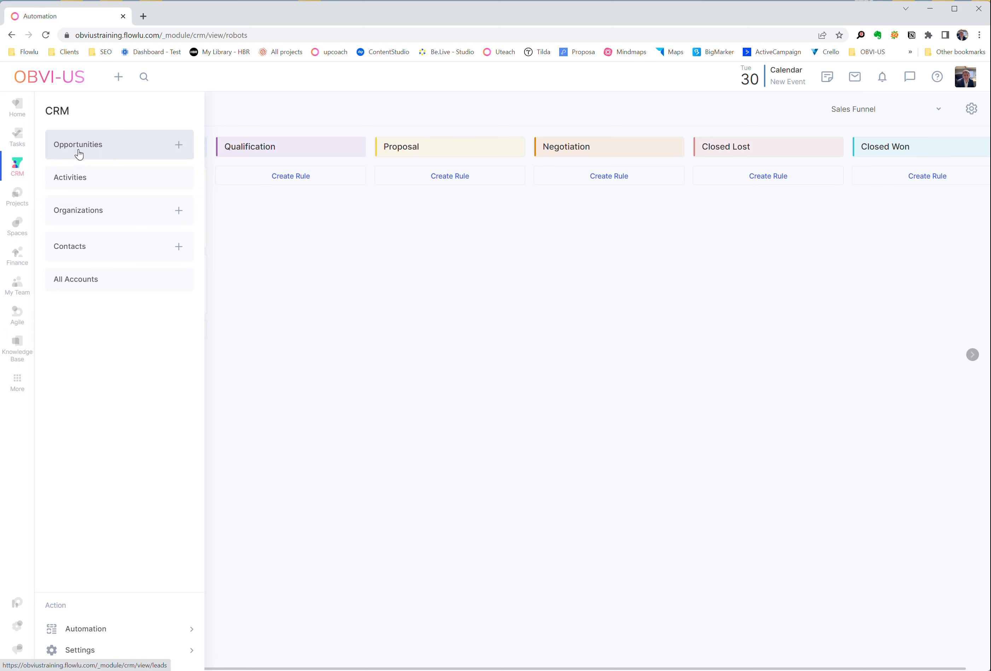
click(78, 155)
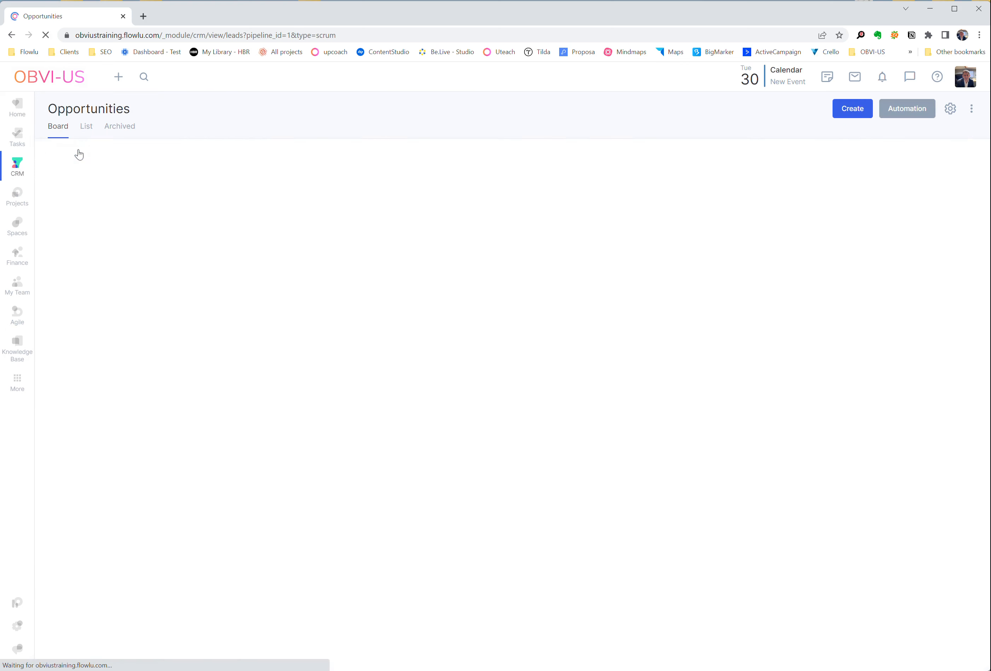
click(87, 256)
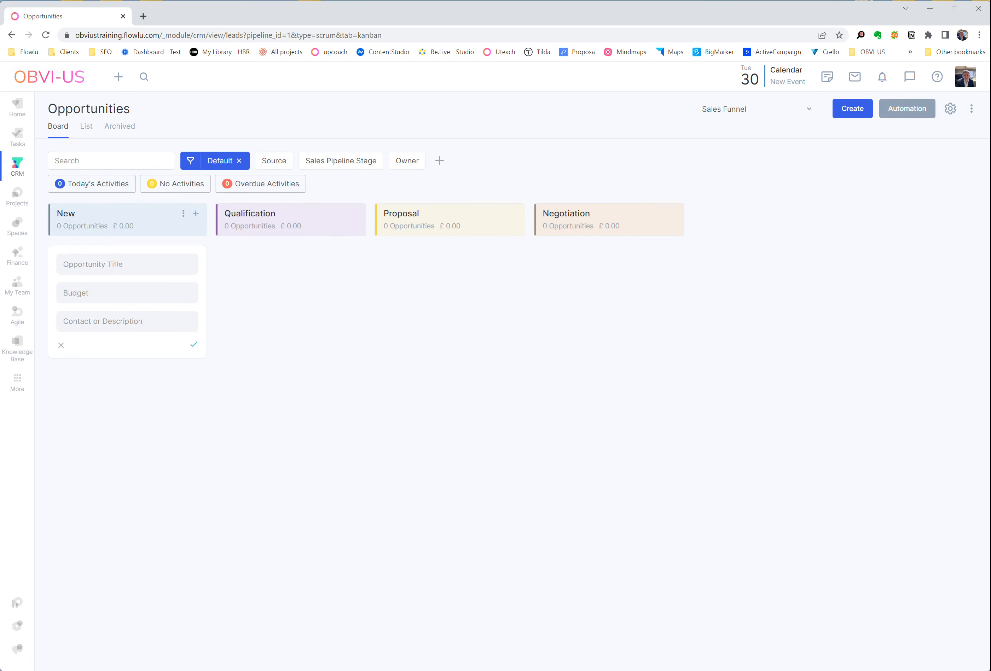
text(Test opp)
click(194, 348)
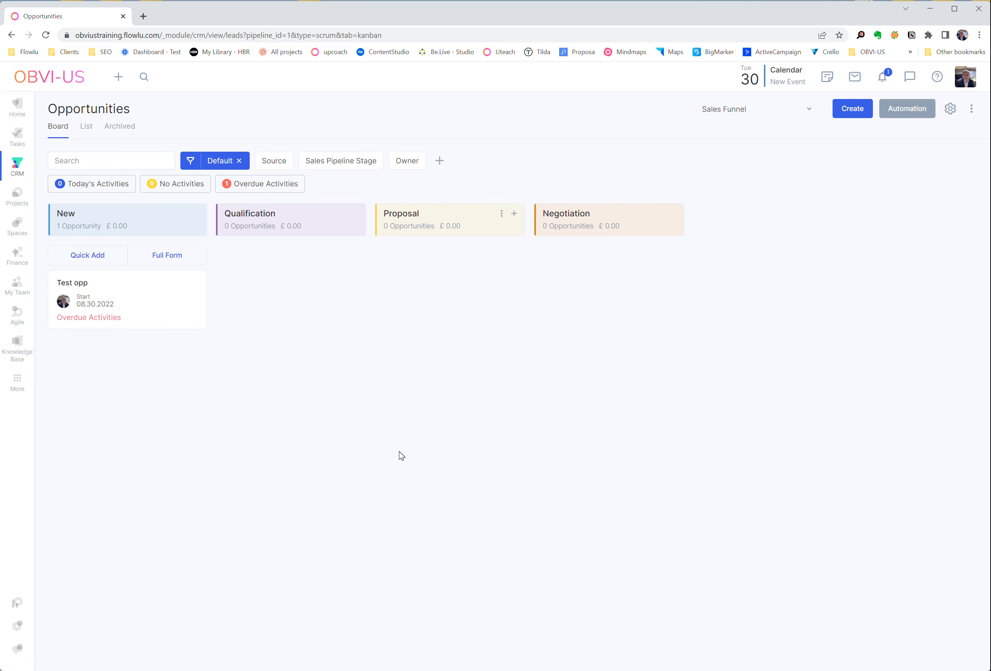
- Check the notifications for the assigned task, and examine the Test opp opportunity's activities and Colour field
click(884, 83)
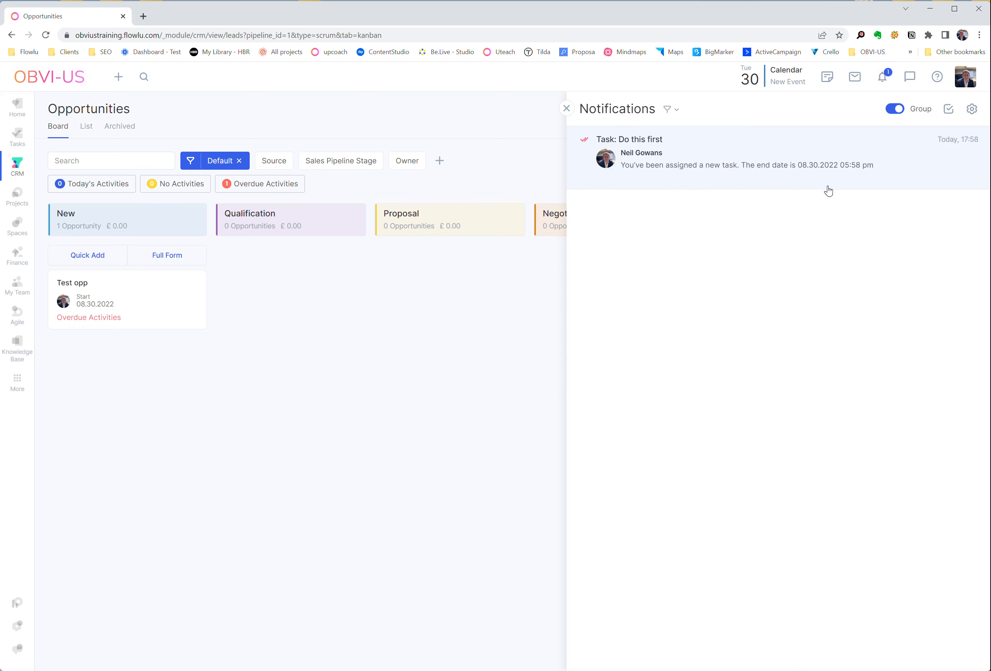
click(567, 109)
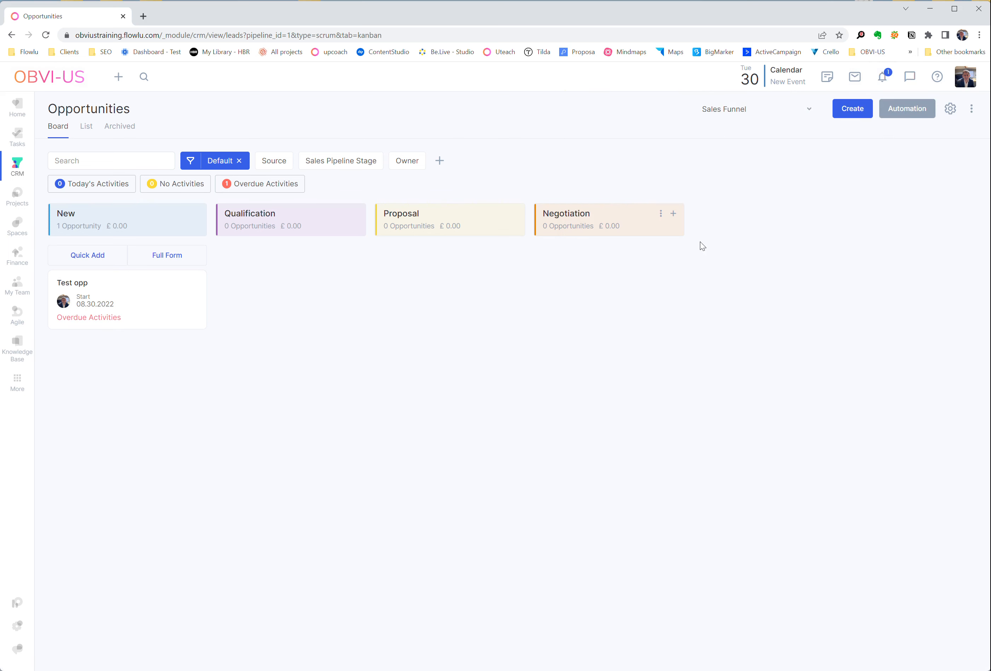
click(74, 290)
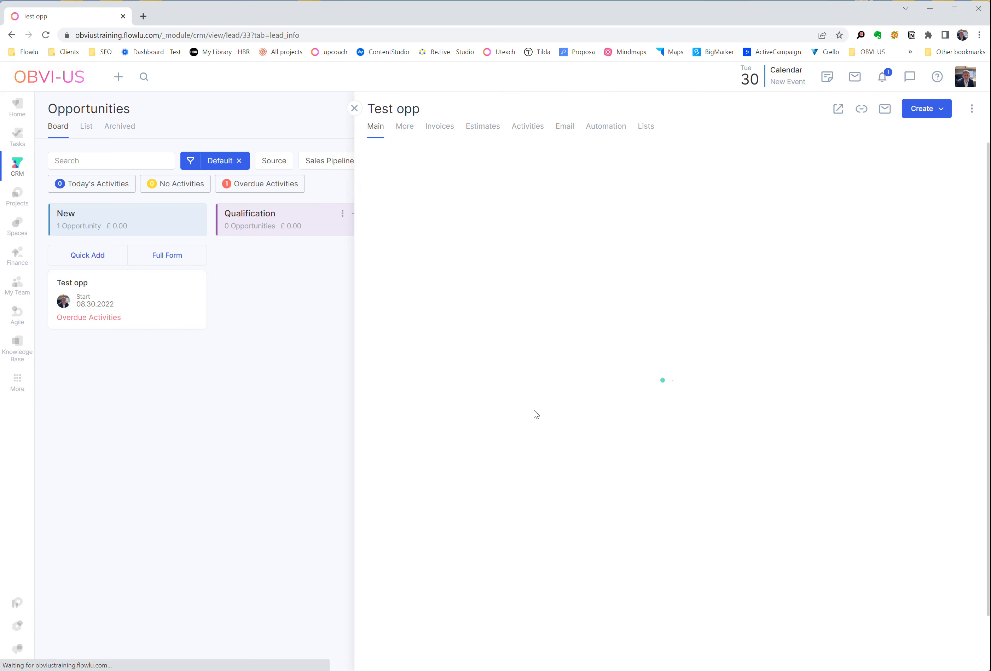
mouse_move(662, 296)
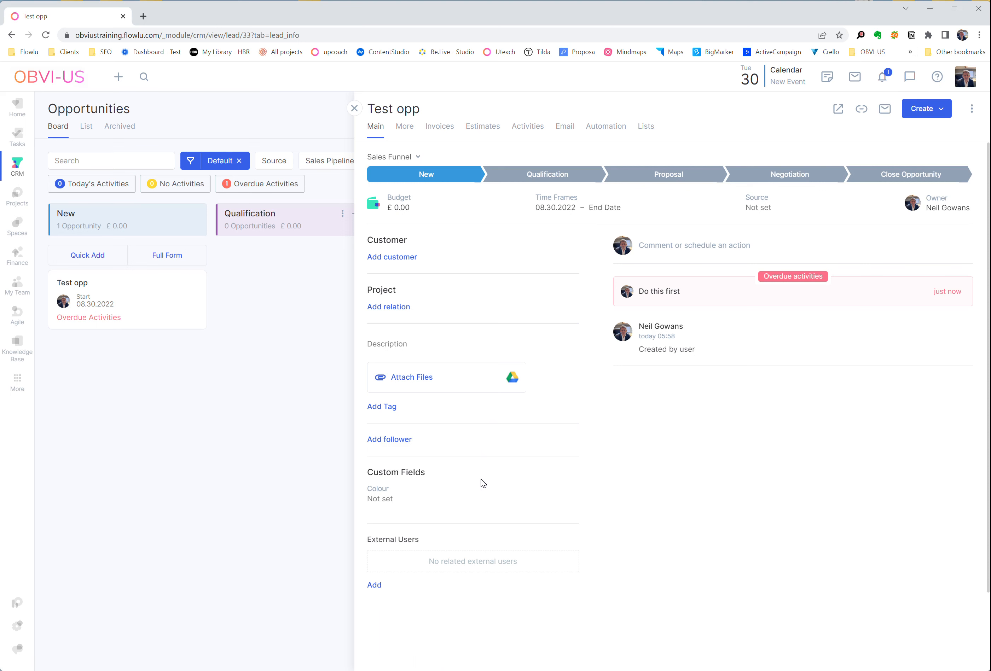
- Mark the opportunity's "Do this first" task as completed and close the task
click(657, 296)
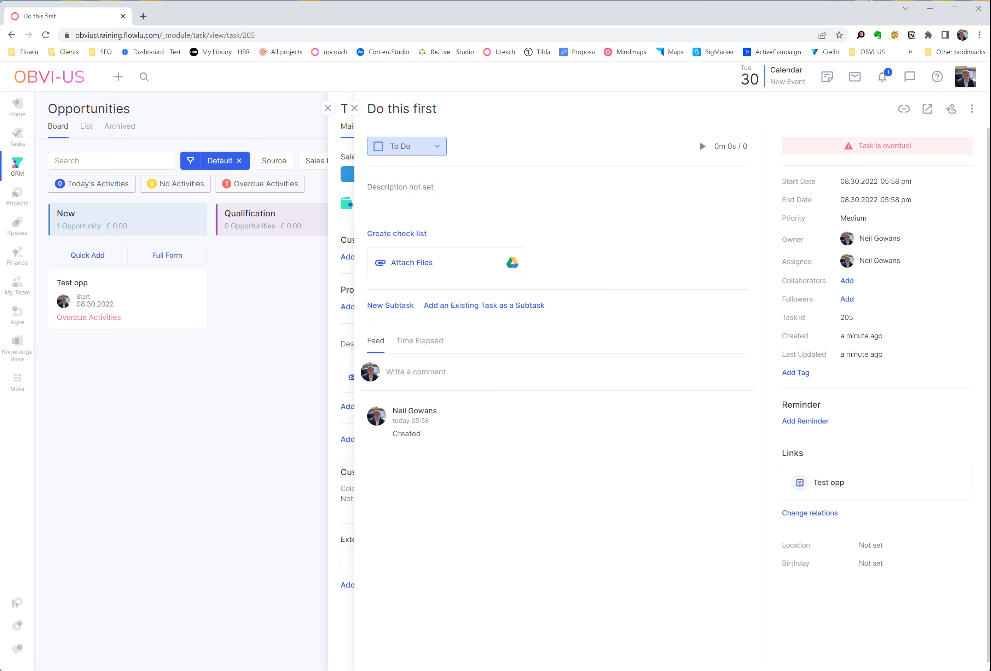
click(378, 150)
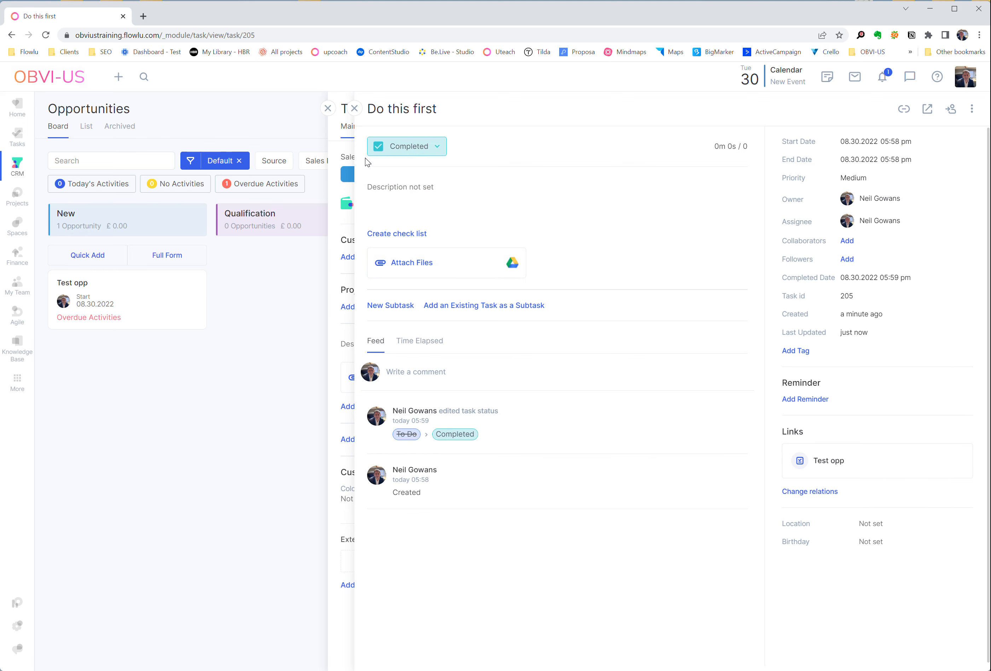
click(354, 113)
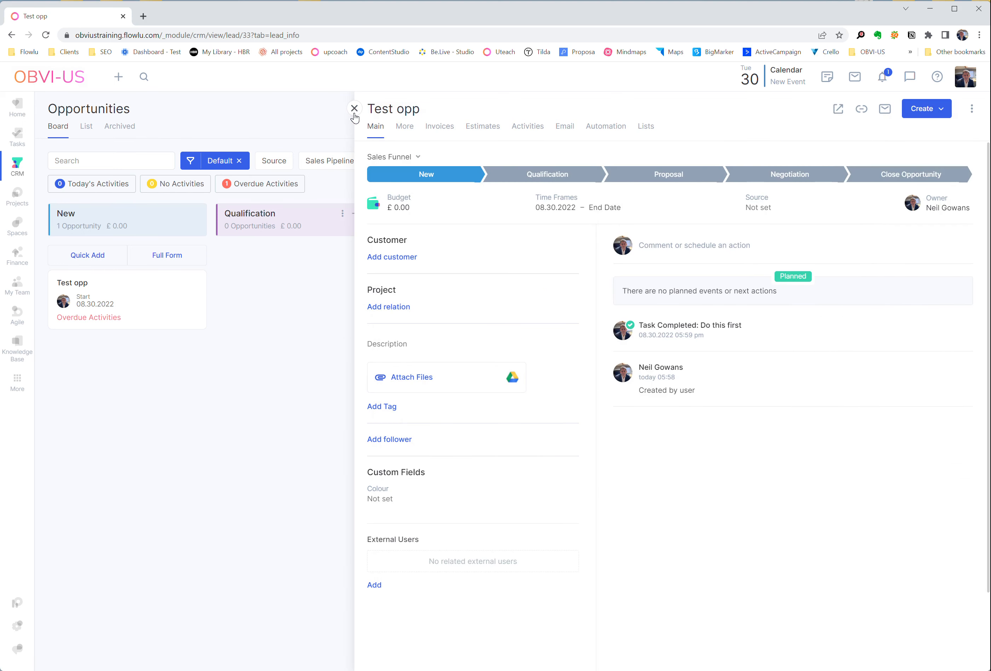
- Reopen the Test opp opportunity to check its Colour custom field, and return to the board
click(352, 109)
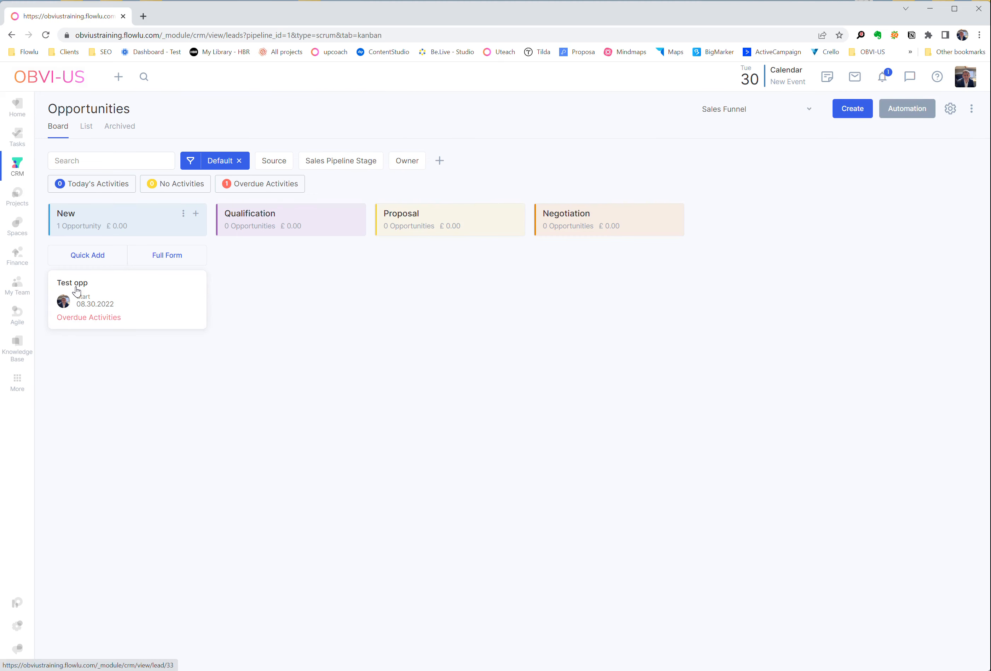
click(77, 291)
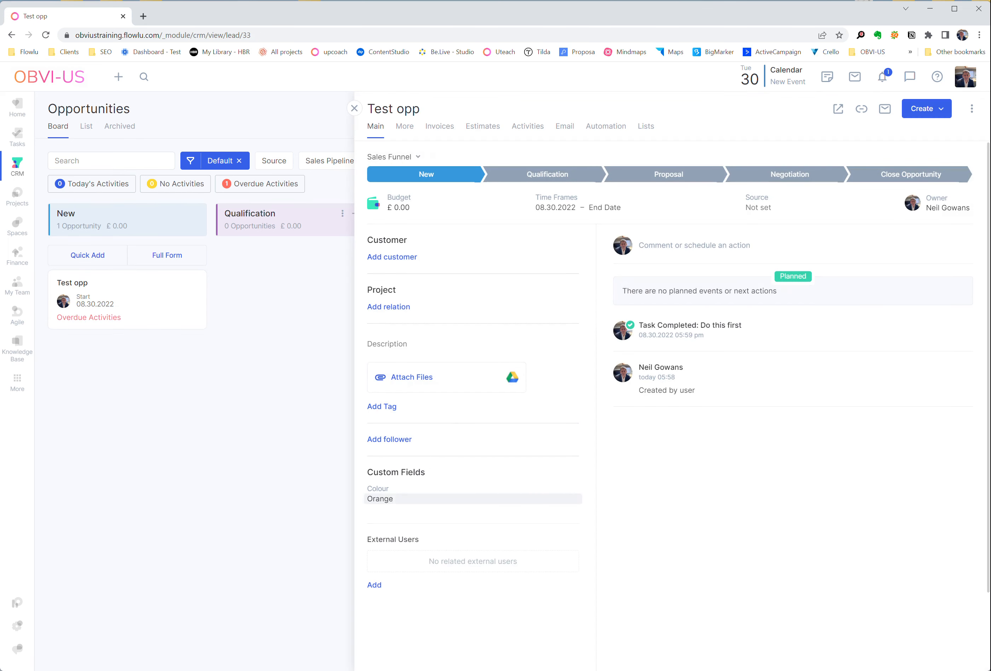
click(419, 490)
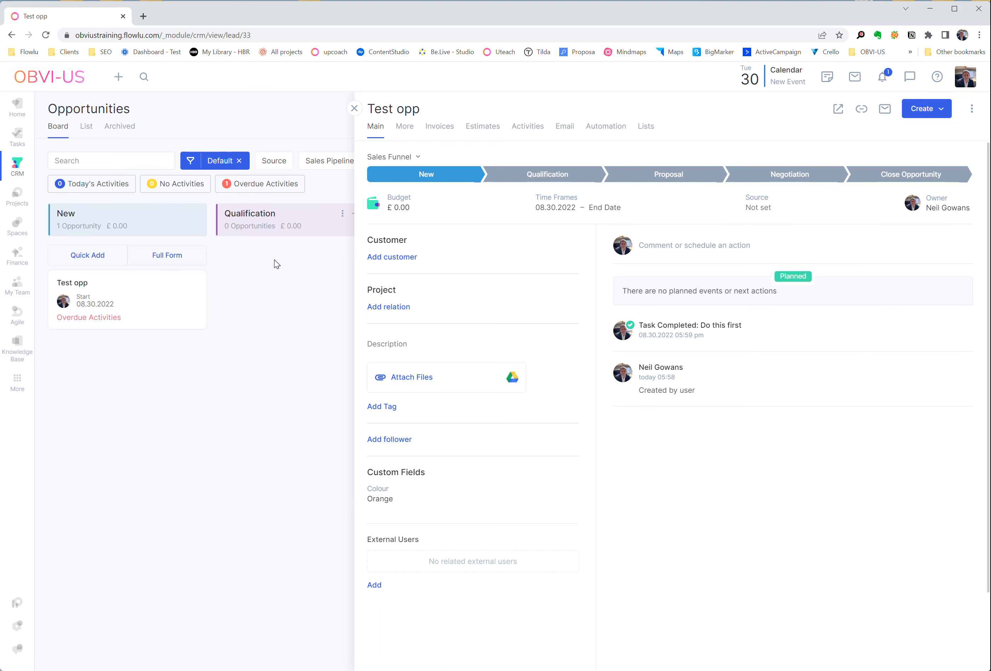
click(354, 109)
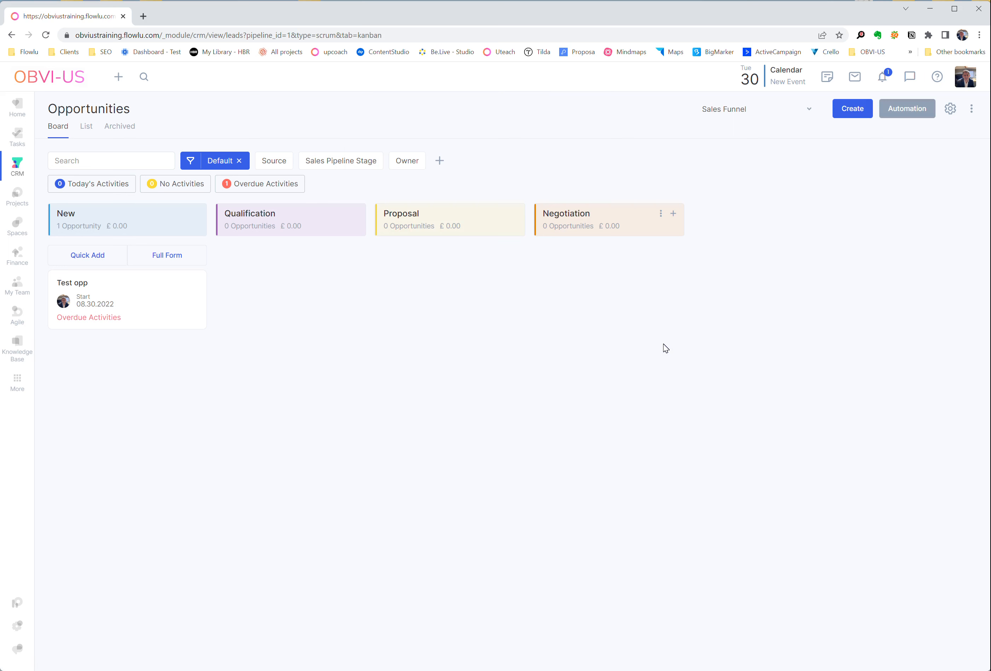